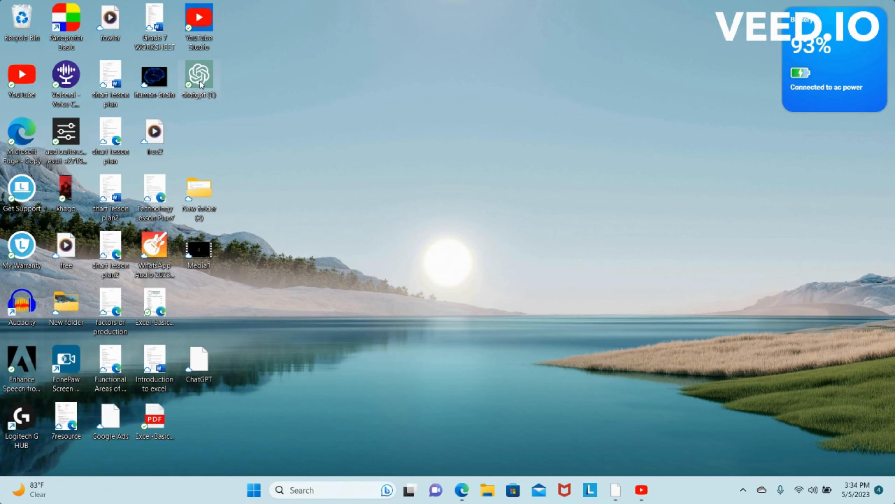
Have ChatGPT write a script on a trending topic for a motivational YouTube channel, and copy the whole script
double_click(200, 82)
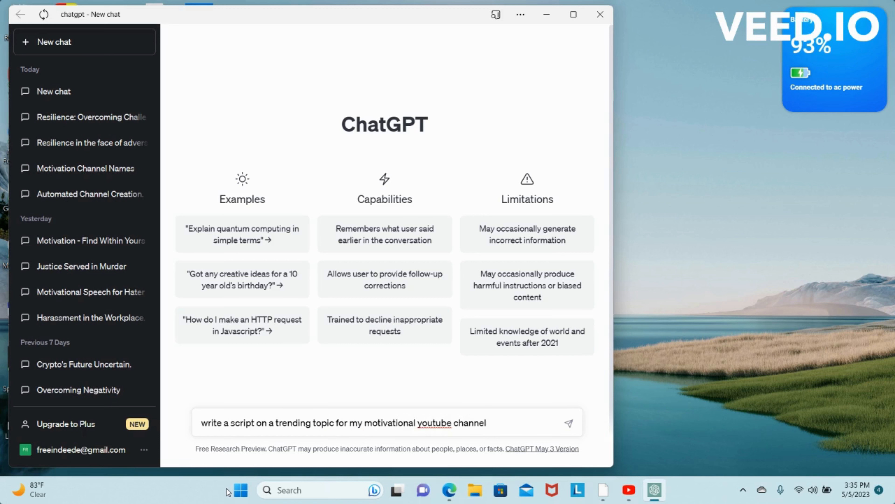
left_click(570, 423)
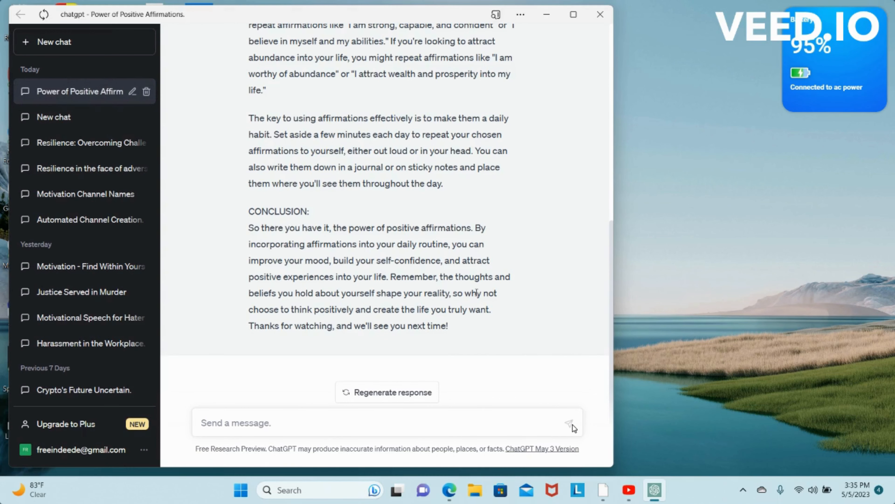
scroll(475, 293, "up", 10)
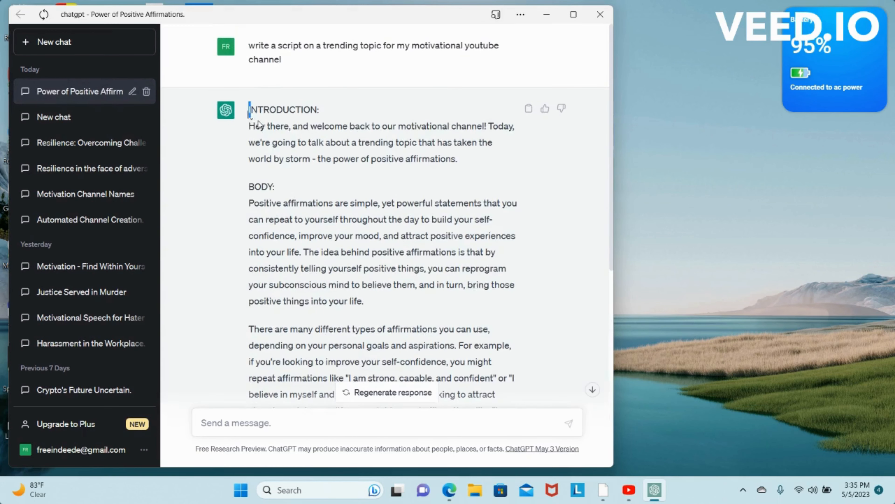
left_click_drag(259, 124, 499, 406)
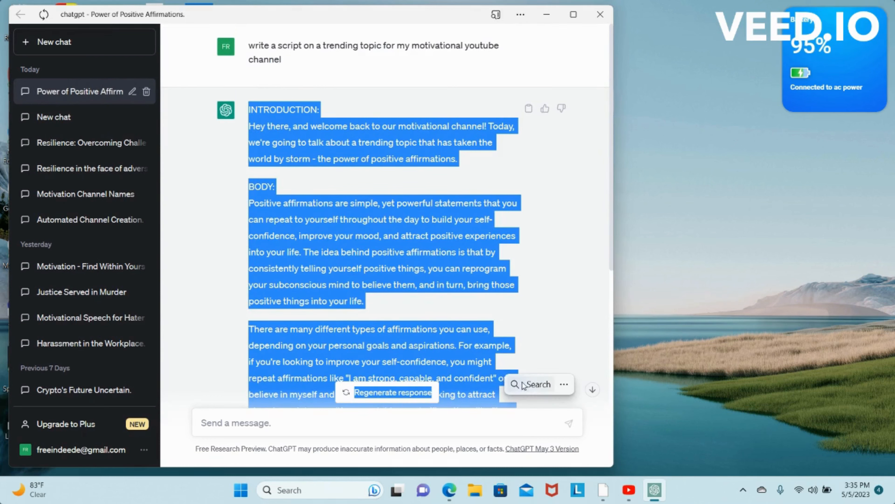
right_click(406, 252)
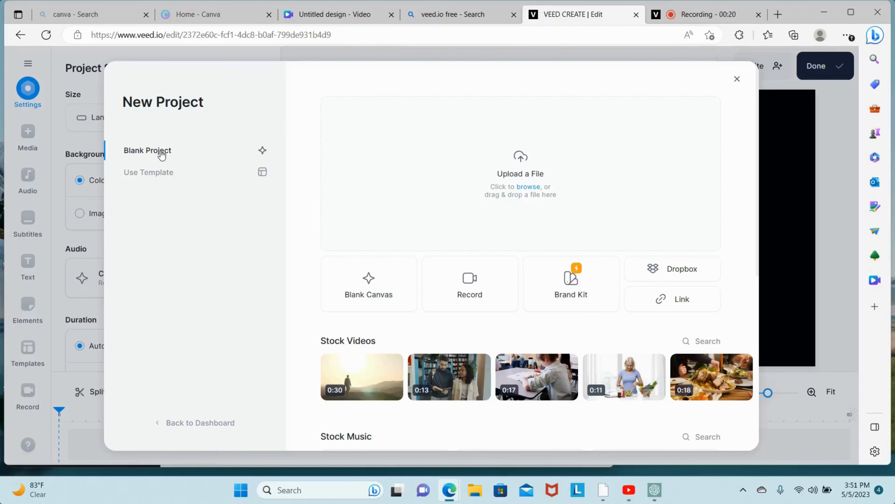
Switch to VEED, start a project from a blank canvas and open its text-to-speech tool
left_click(340, 279)
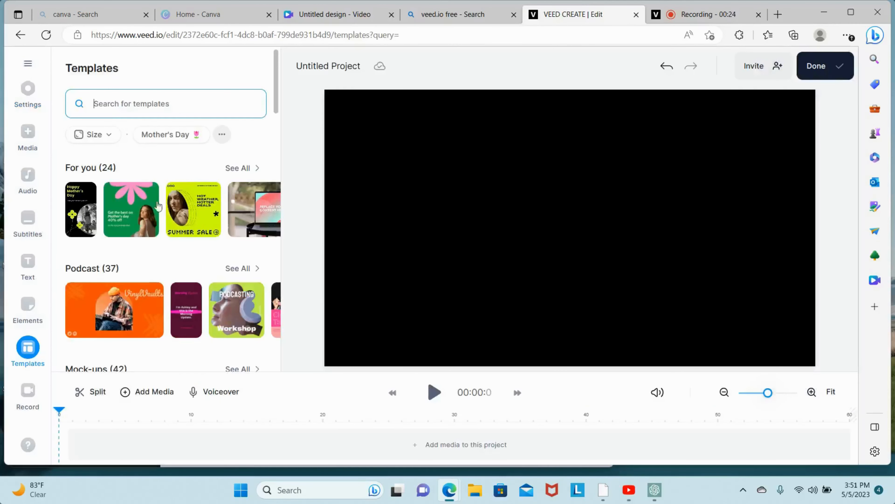
left_click(27, 173)
left_click(197, 219)
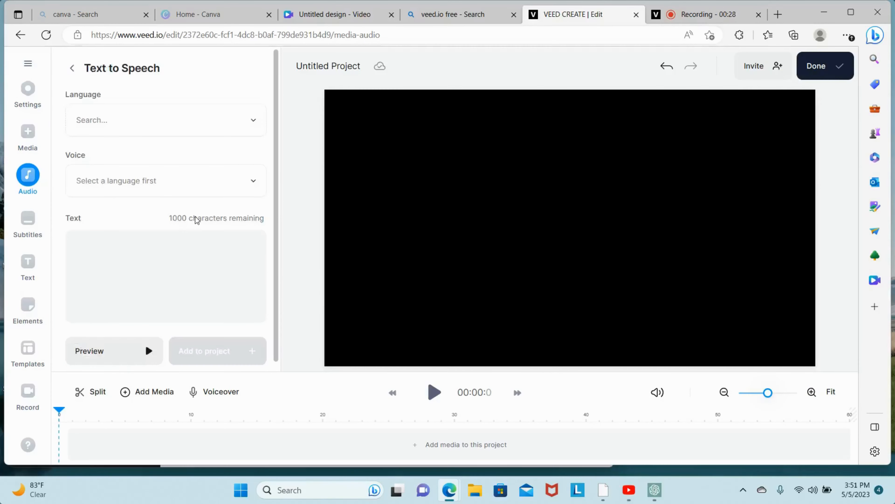
Convert the pasted introduction and body text to English (US) speech with the Davis voice, add it to the project and finish editing
right_click(112, 256)
left_click(143, 143)
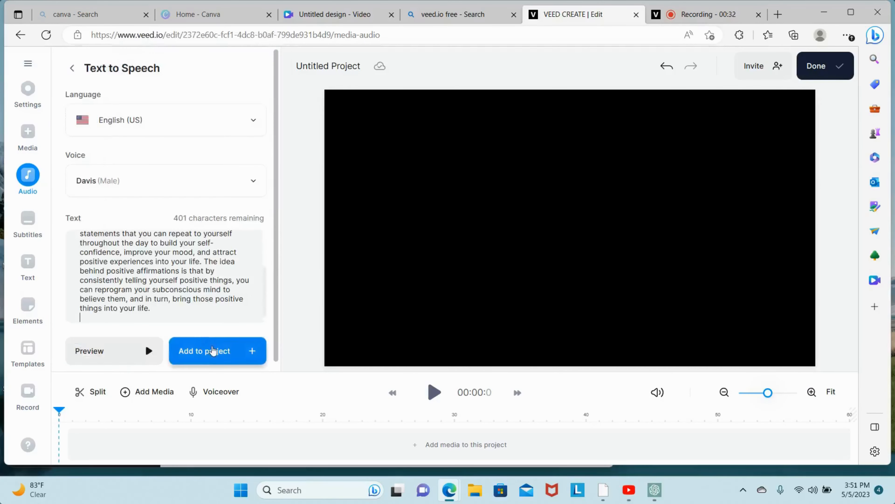
scroll(185, 250, "up", 2)
scroll(185, 251, "up", 1)
scroll(185, 250, "down", 3)
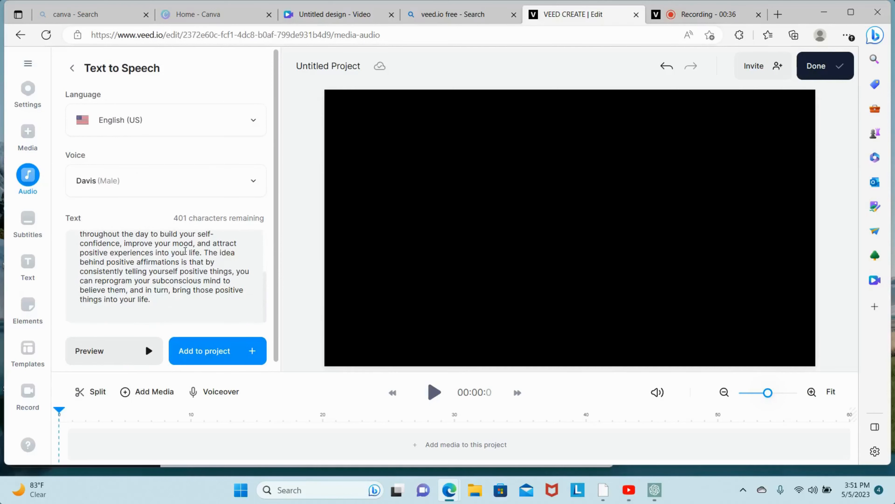
scroll(185, 250, "up", 1)
scroll(185, 251, "down", 2)
left_click(214, 352)
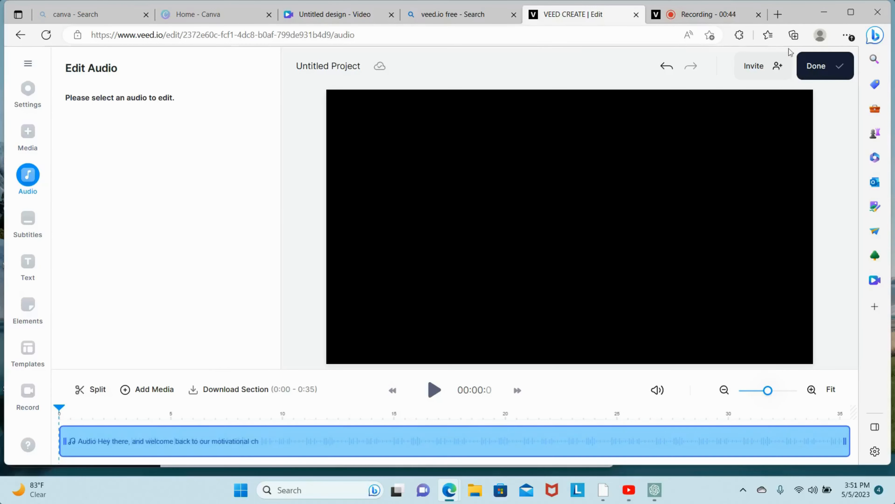
left_click(825, 71)
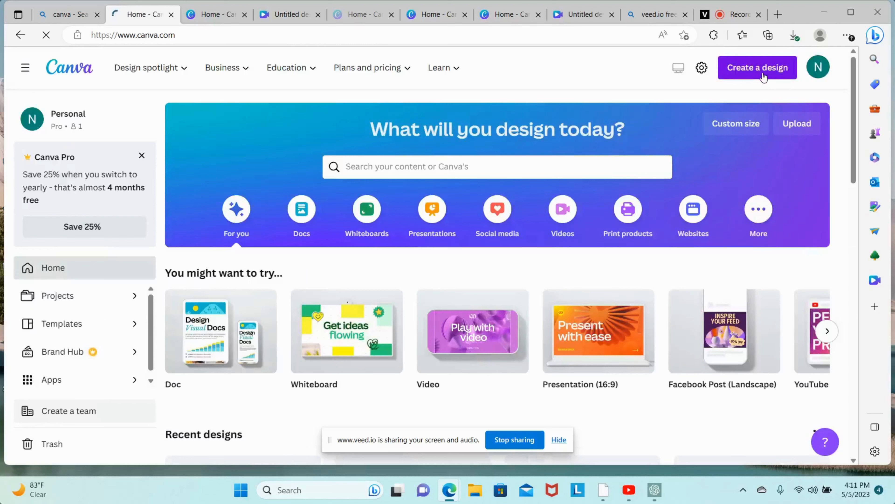
Create a new video design in Canva and place the uploaded voiceover file Untitled Project (29) on its timeline
left_click(763, 74)
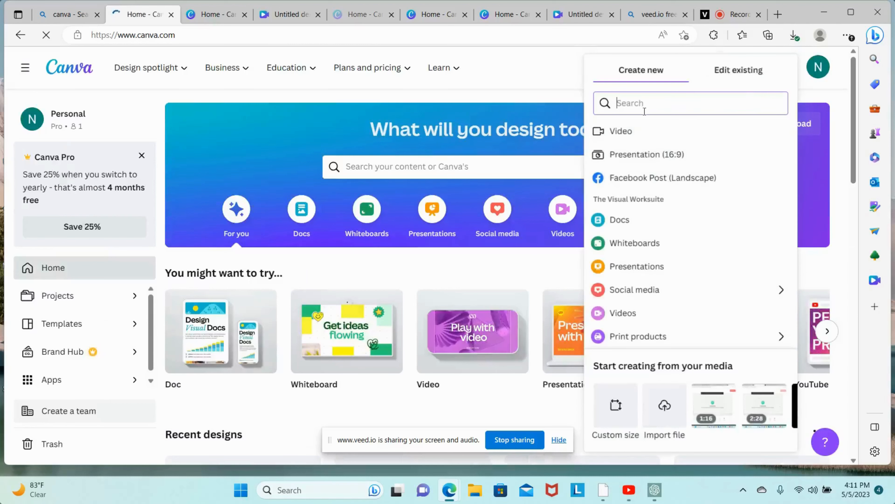
left_click(619, 131)
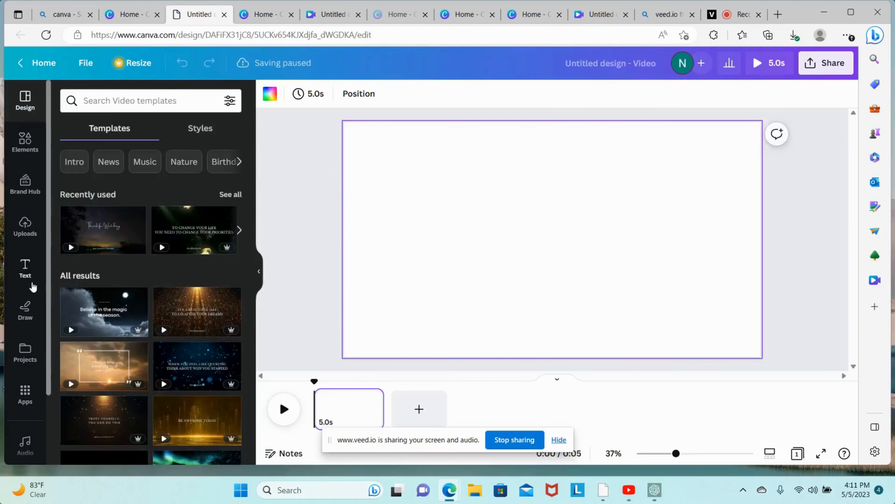
left_click(24, 228)
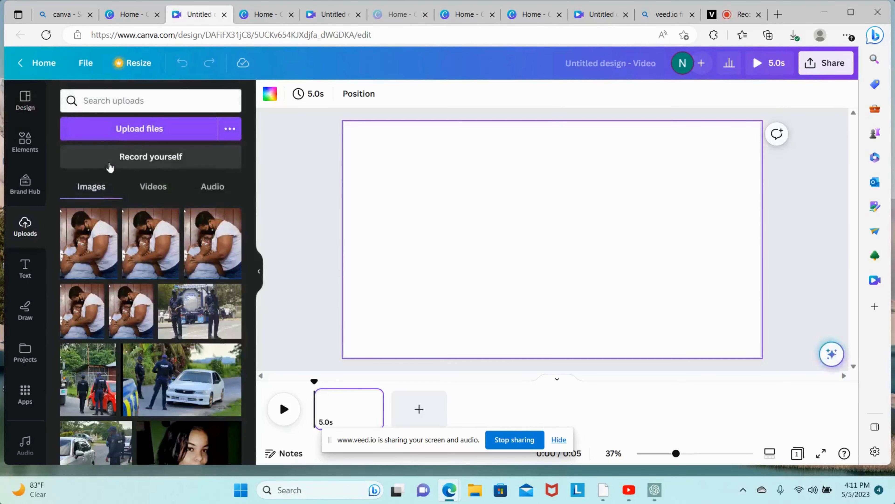
left_click(124, 136)
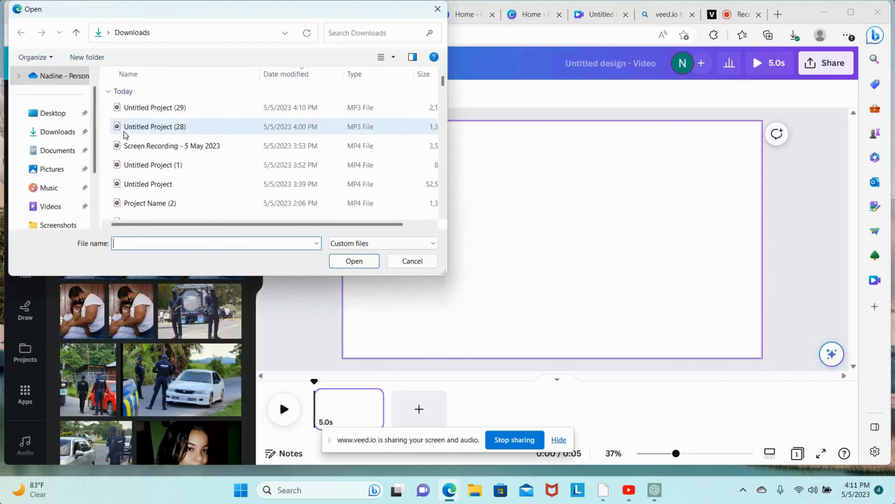
left_click(141, 112)
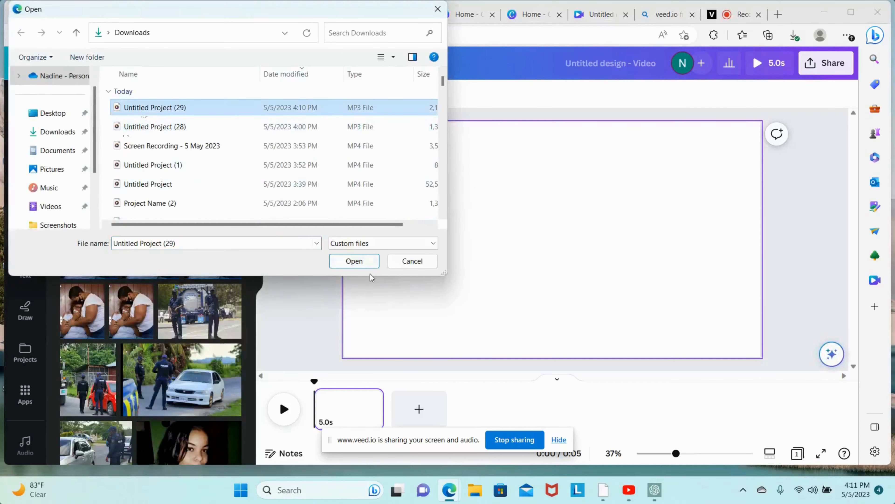
left_click(370, 267)
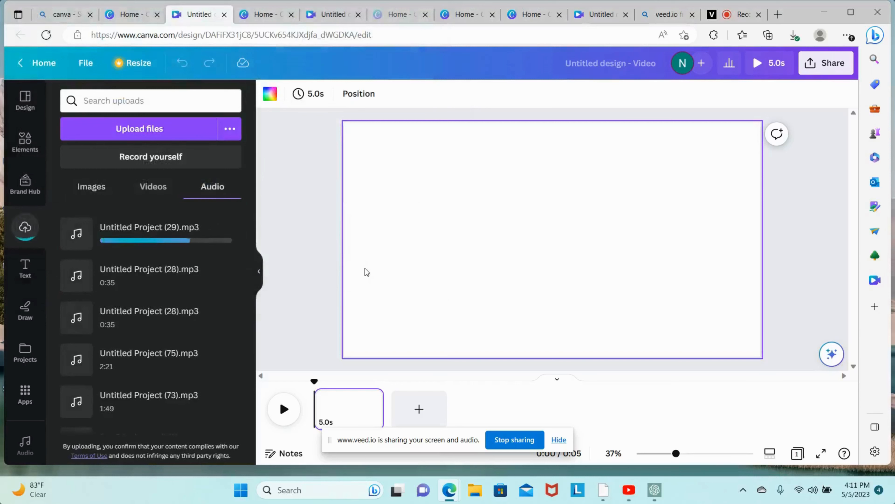
left_click(168, 243)
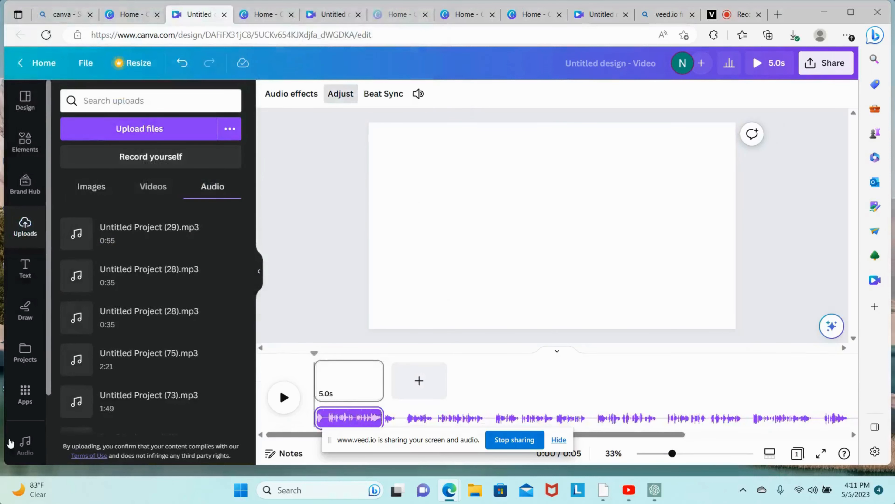
Search the stock videos for "motivation" and add the 9-second push-up training clip to the first page
scroll(21, 415, "down", 3)
left_click(22, 413)
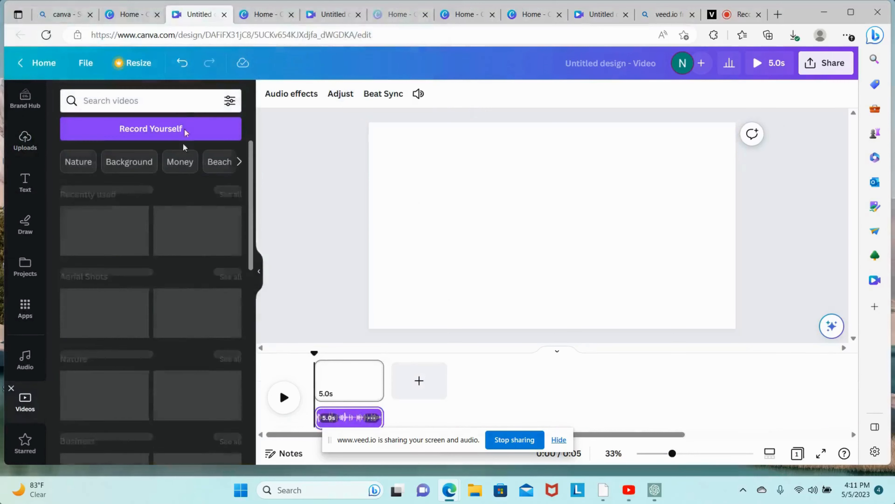
type("motivation")
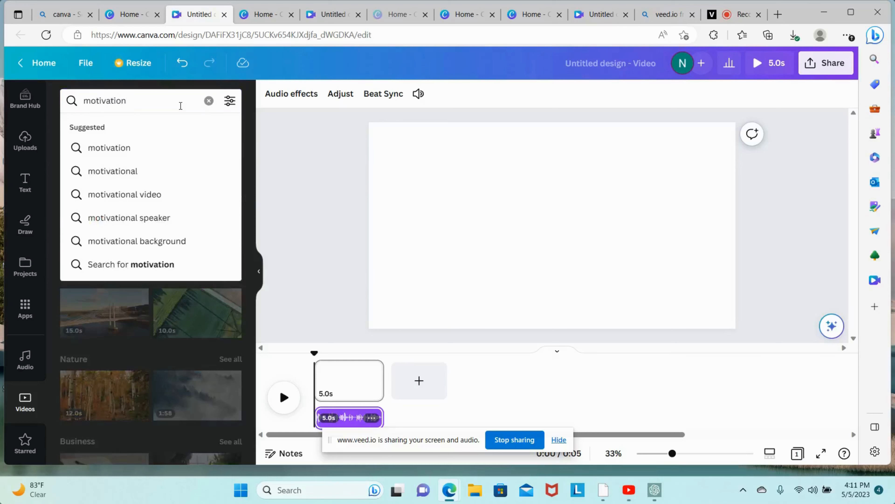
key("Return")
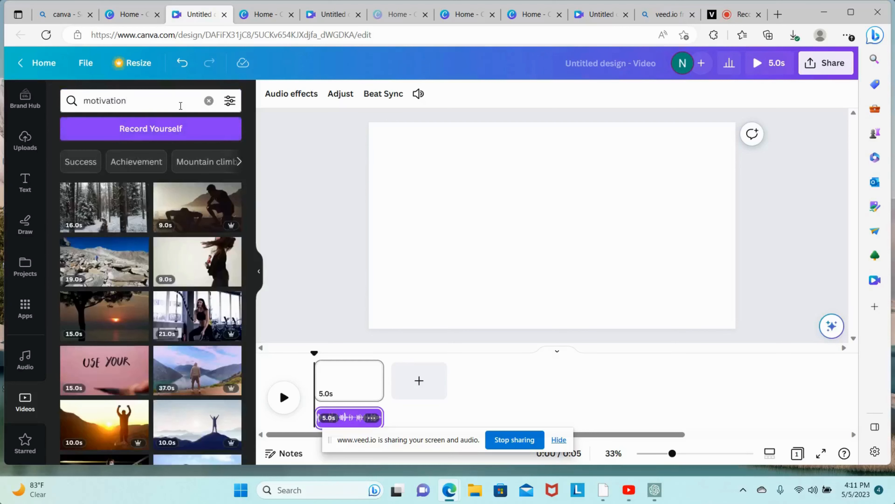
left_click(191, 204)
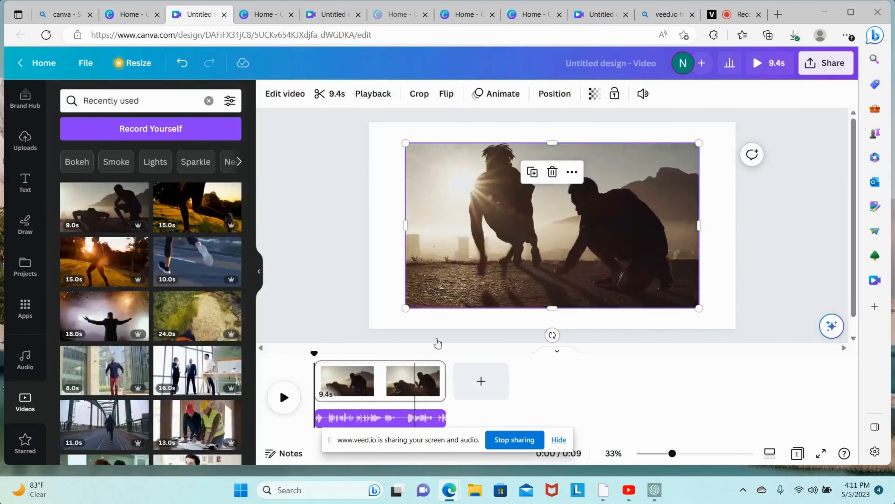
Set the push-up clip as the first page's background and trim it to 5.3 s
right_click(439, 252)
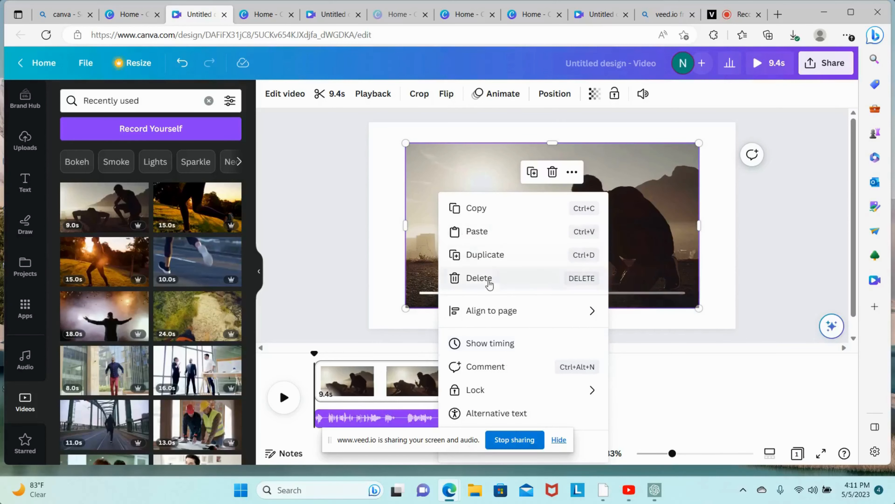
right_click(427, 181)
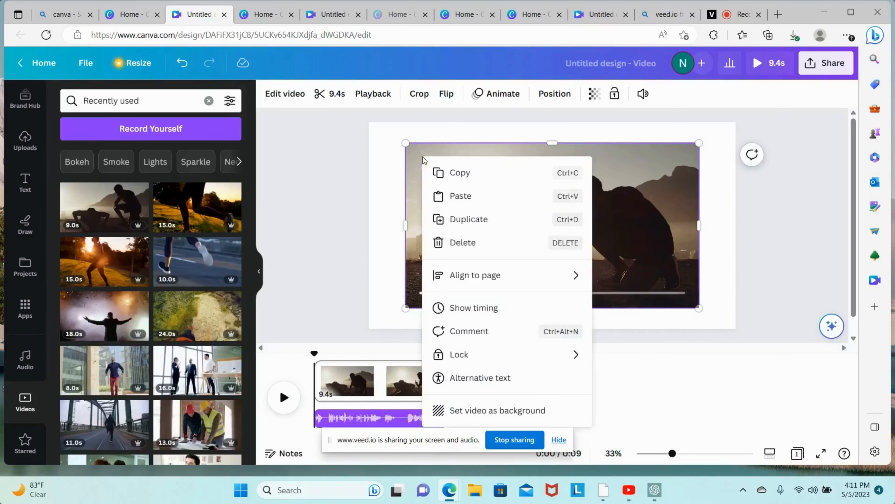
left_click(473, 412)
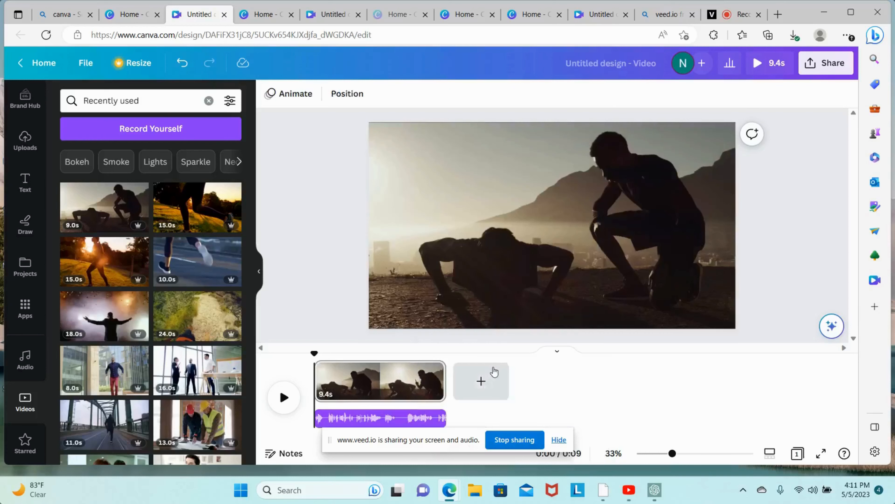
left_click_drag(443, 383, 390, 387)
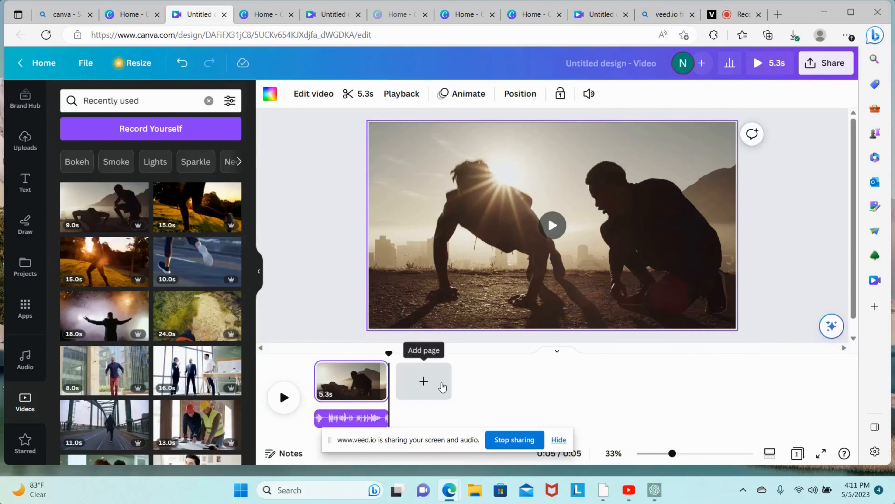
Add a second page with the 15-second sunset running clip as its background, trimmed to 5.3 s
left_click(439, 386)
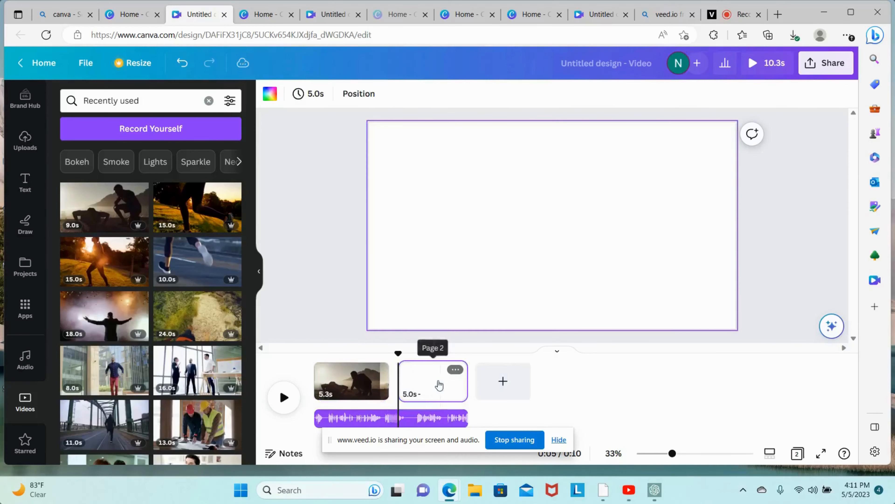
left_click(197, 208)
left_click(572, 172)
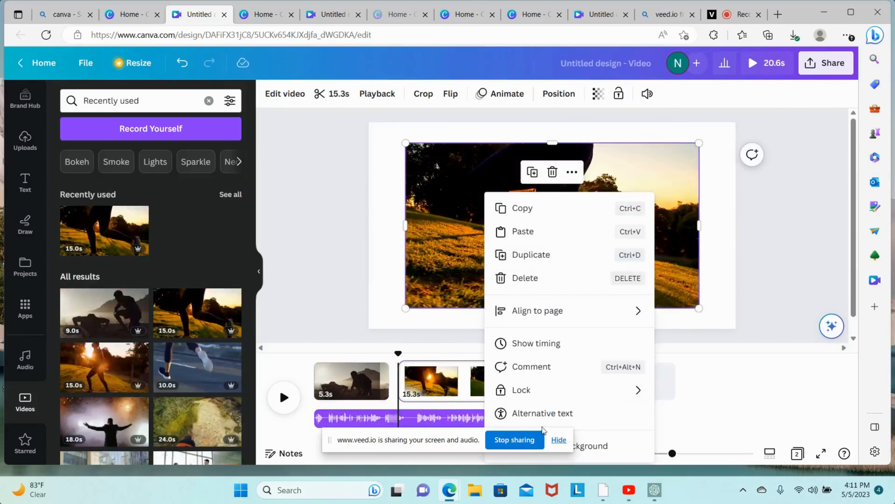
mouse_move(544, 402)
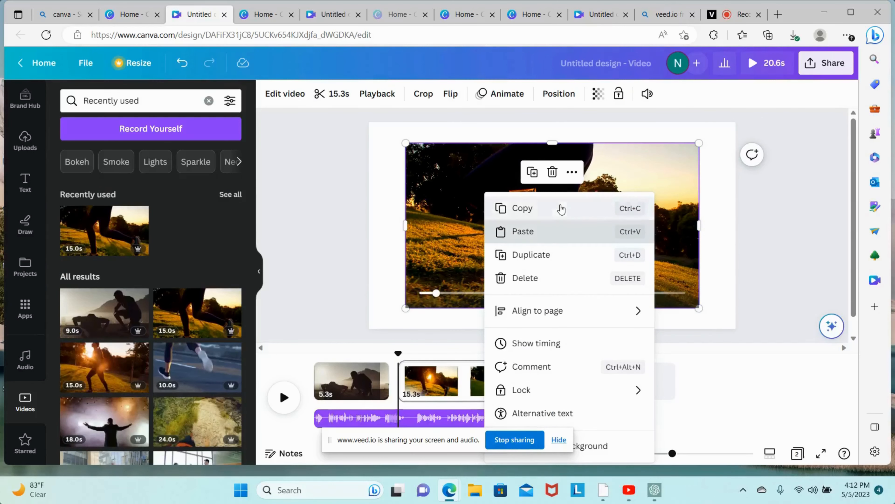
left_click(559, 440)
left_click(560, 445)
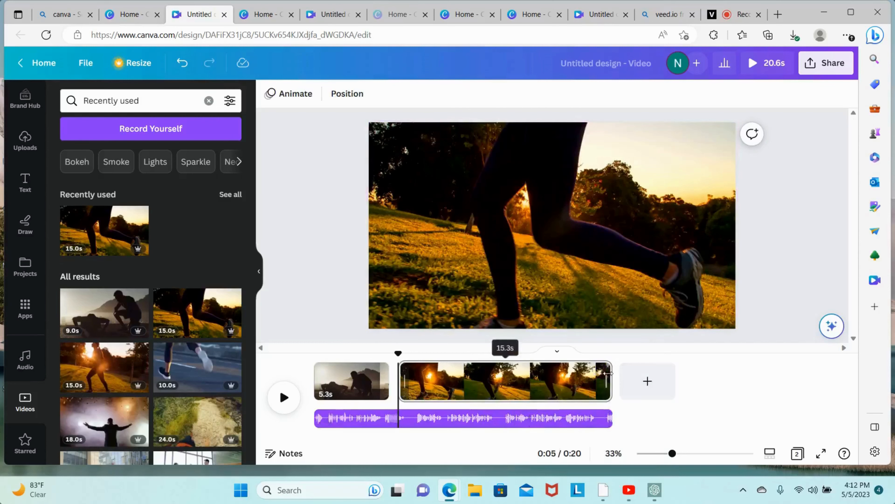
left_click_drag(612, 367, 472, 377)
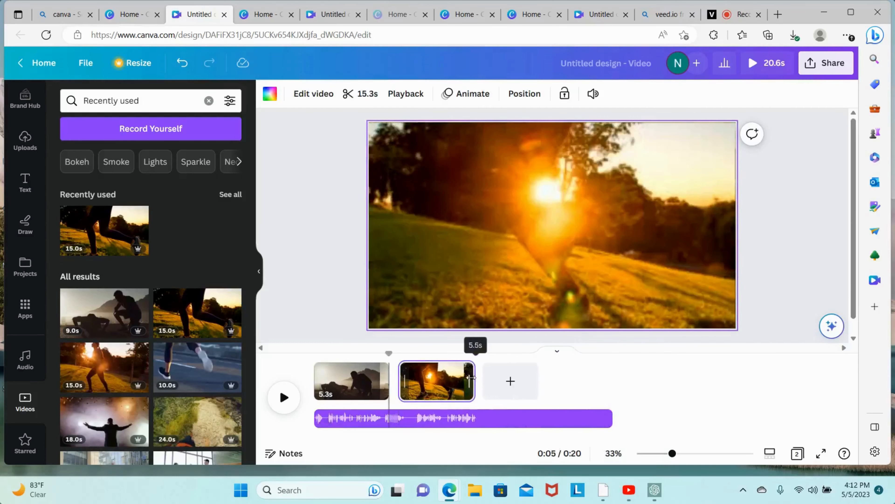
Add a third page with the 10-second road running clip as its background, trimmed to 5.0 s
left_click(513, 386)
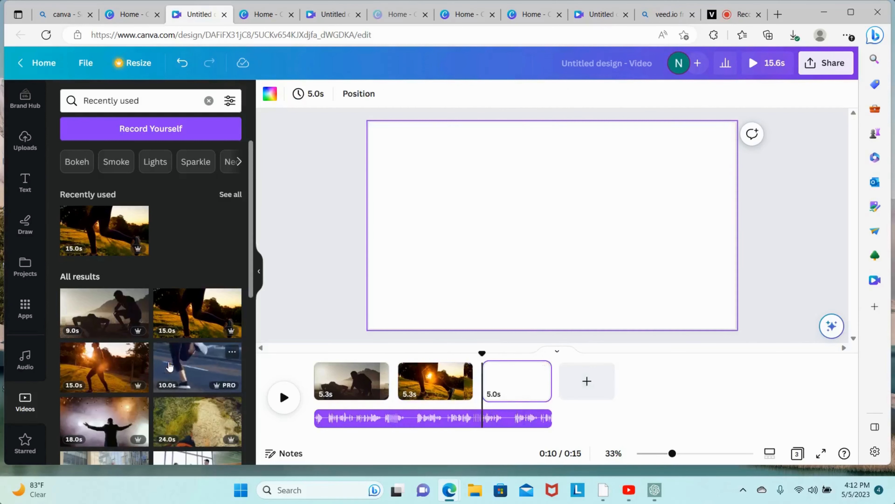
left_click(159, 366)
right_click(483, 169)
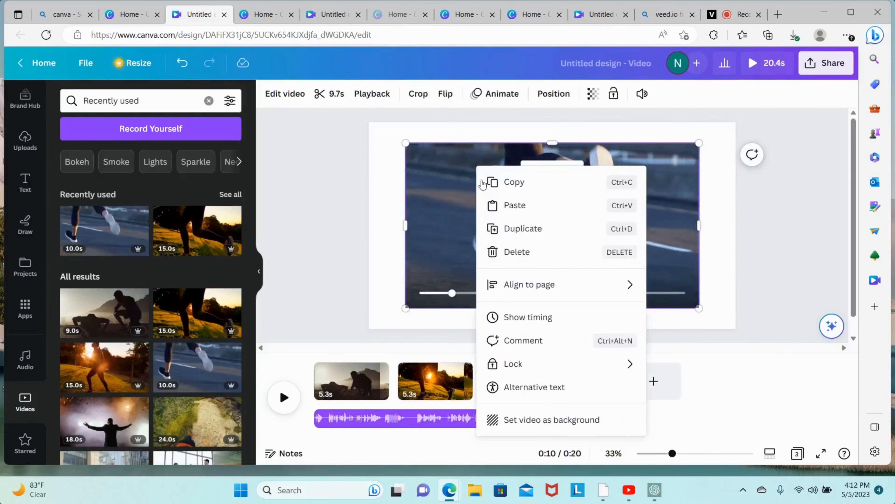
left_click(536, 421)
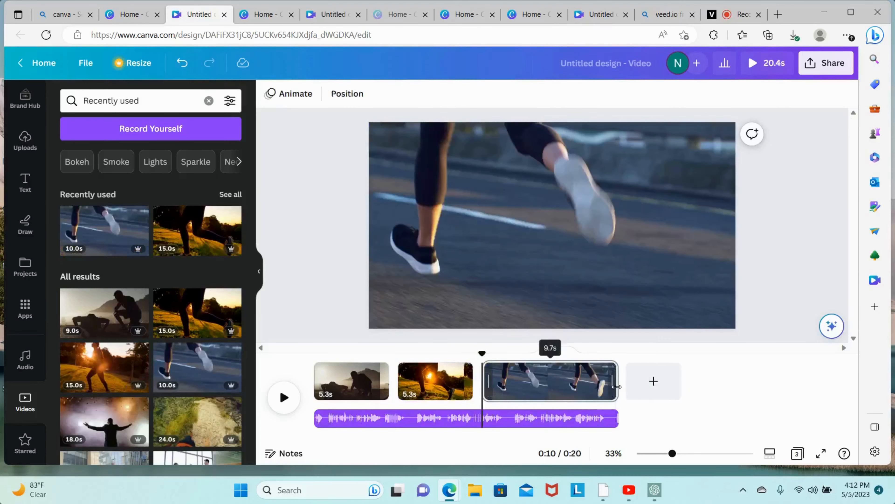
left_click_drag(616, 383, 552, 390)
Add a fourth page with the 24-second rocky trail running clip as its background
left_click(607, 390)
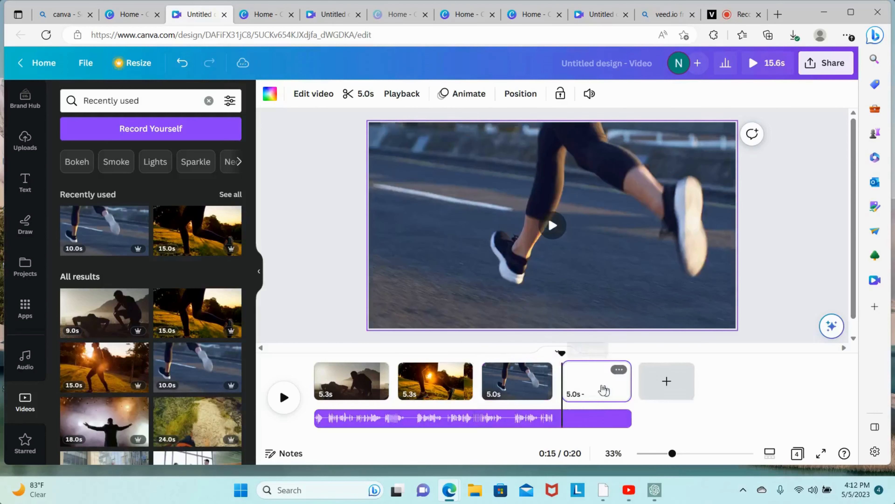
scroll(177, 408, "down", 2)
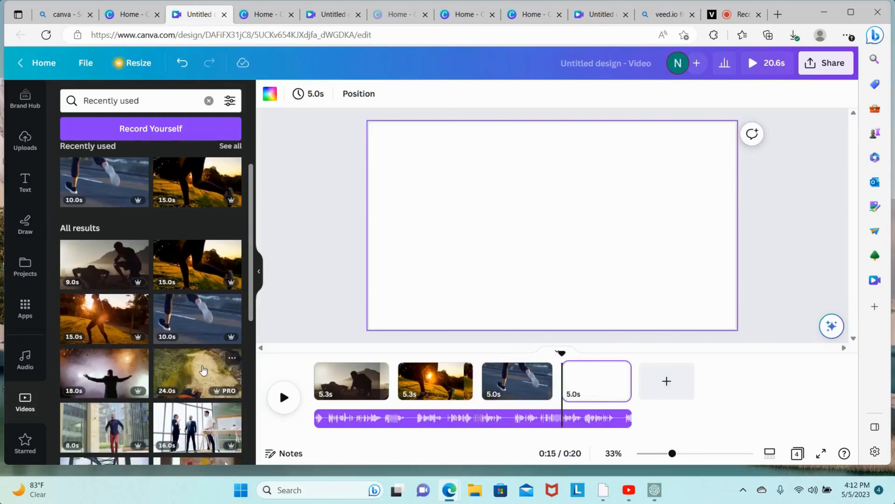
scroll(191, 398, "down", 3)
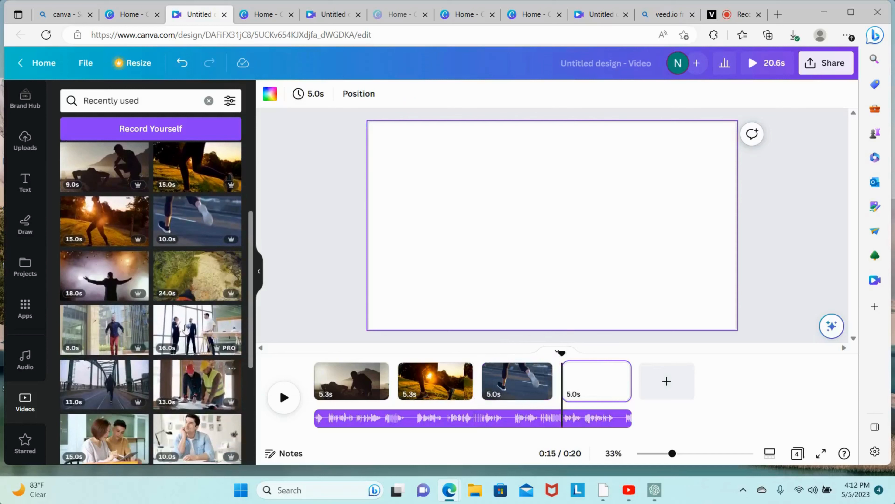
left_click(190, 292)
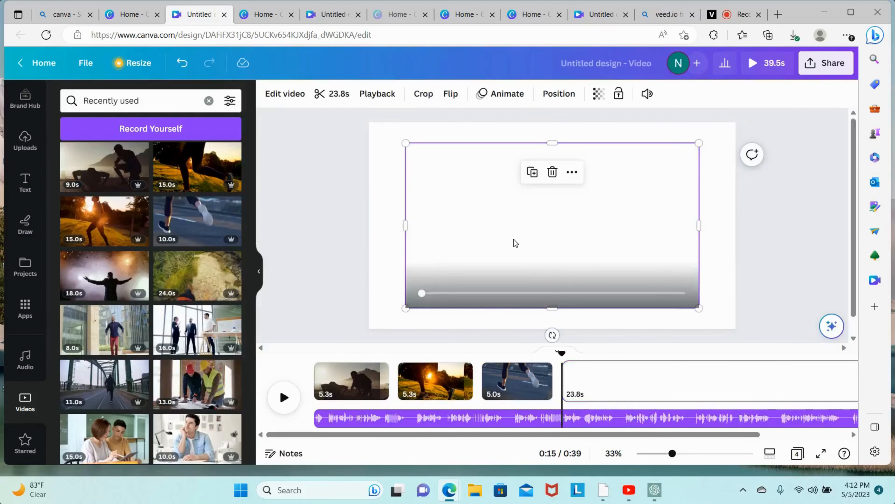
right_click(511, 232)
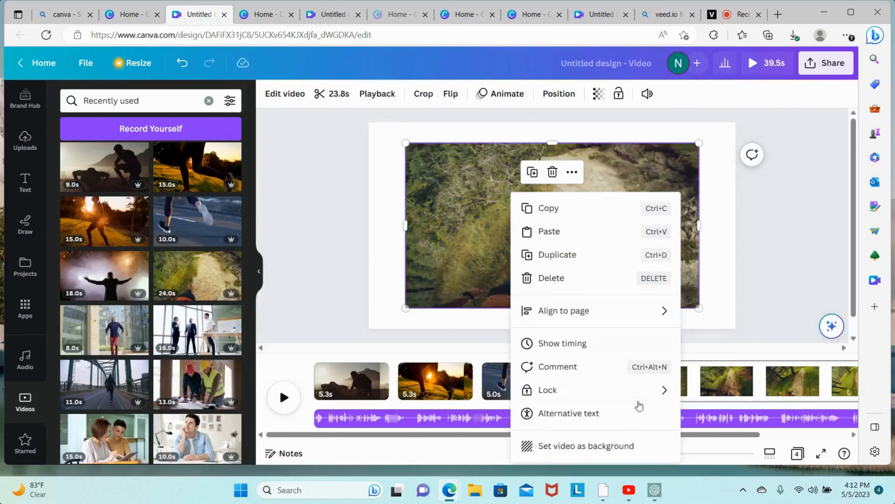
left_click(586, 446)
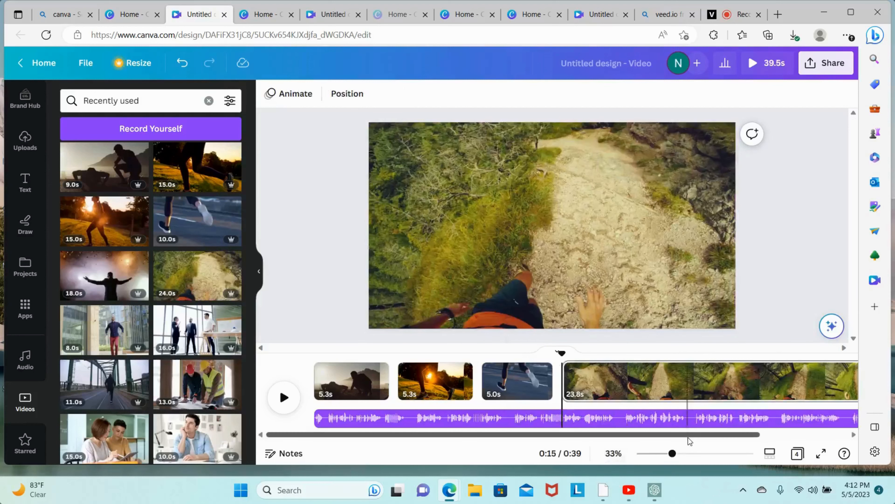
Preview the assembled four-page video and open its download settings
left_click_drag(646, 434, 706, 435)
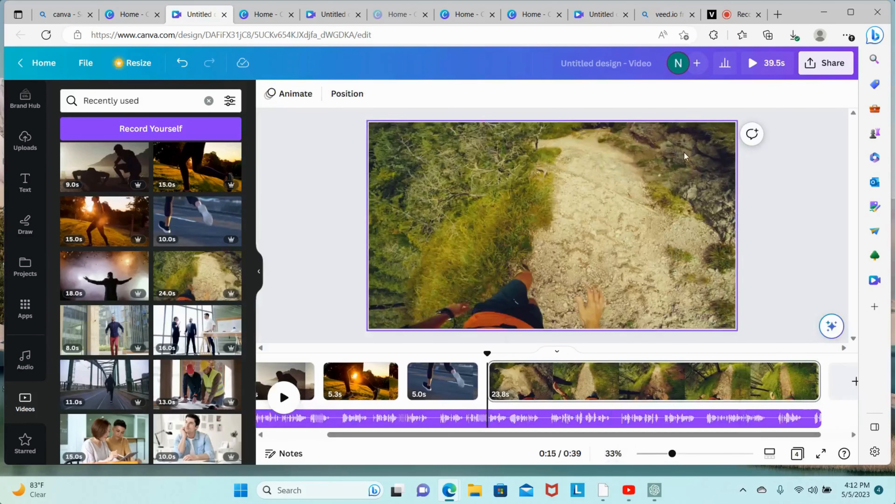
left_click(751, 65)
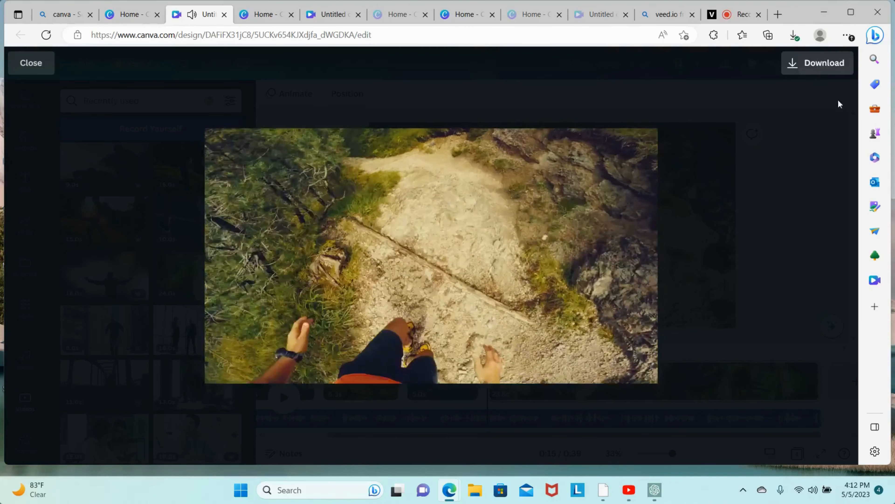
left_click(817, 63)
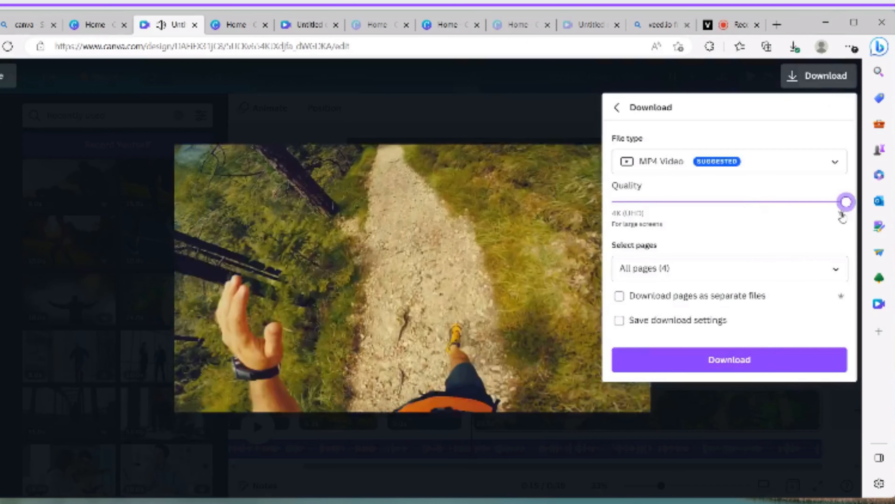